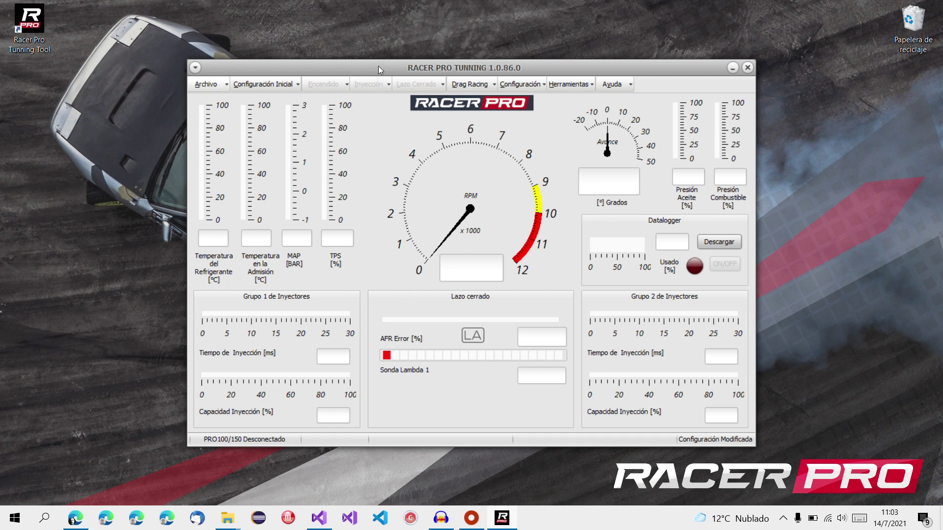
Open the internal diagnostics window and place it beside the repositioned main dashboard
left_click_drag(378, 65, 247, 19)
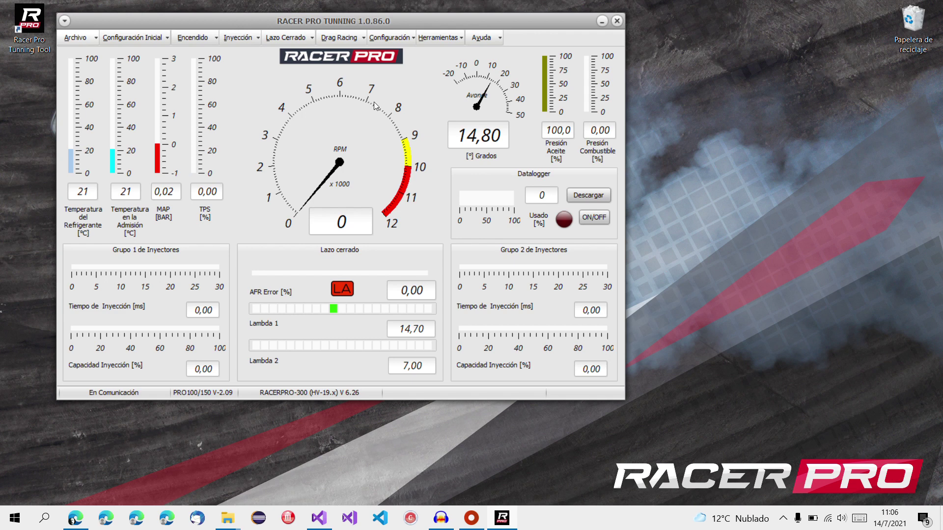
left_click(446, 39)
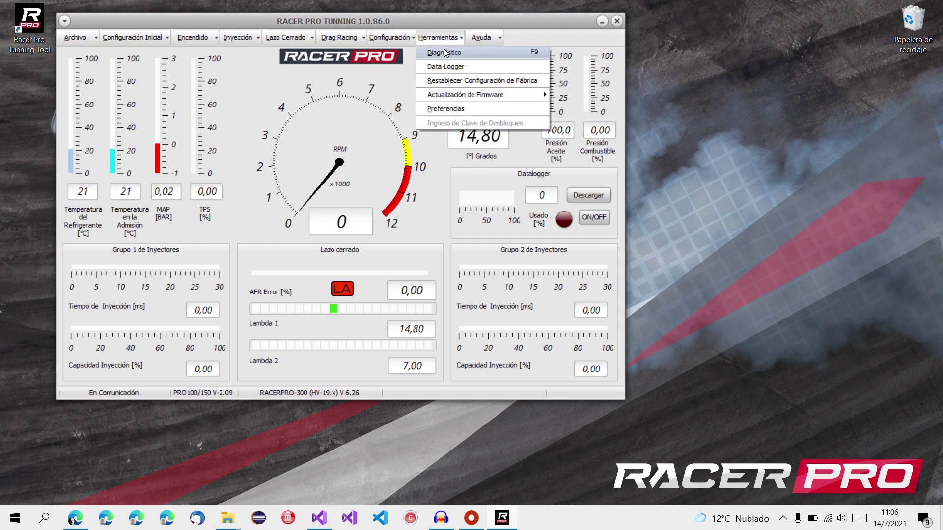
left_click(446, 53)
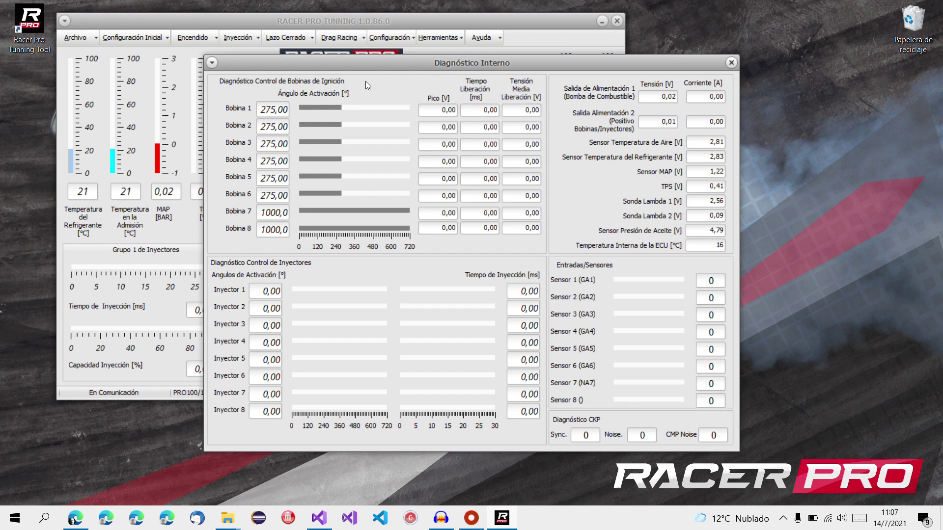
left_click_drag(356, 58, 529, 69)
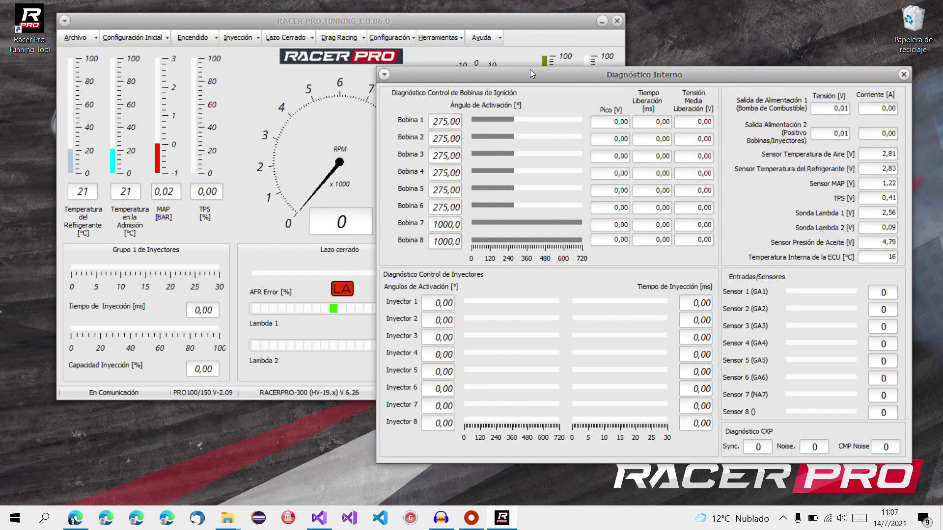
Open the initial configuration, examine the engine type, displacement and reference signal options, and accept the configuration
left_click(498, 15)
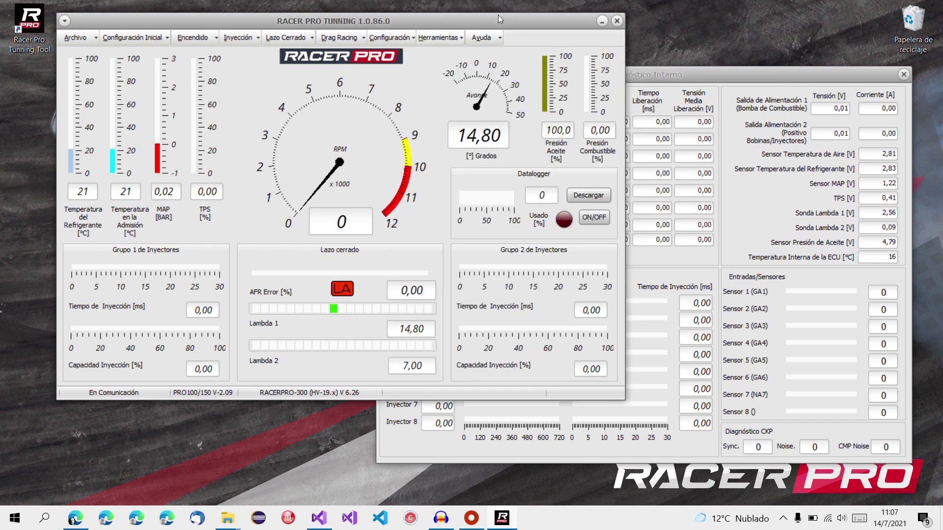
left_click(146, 41)
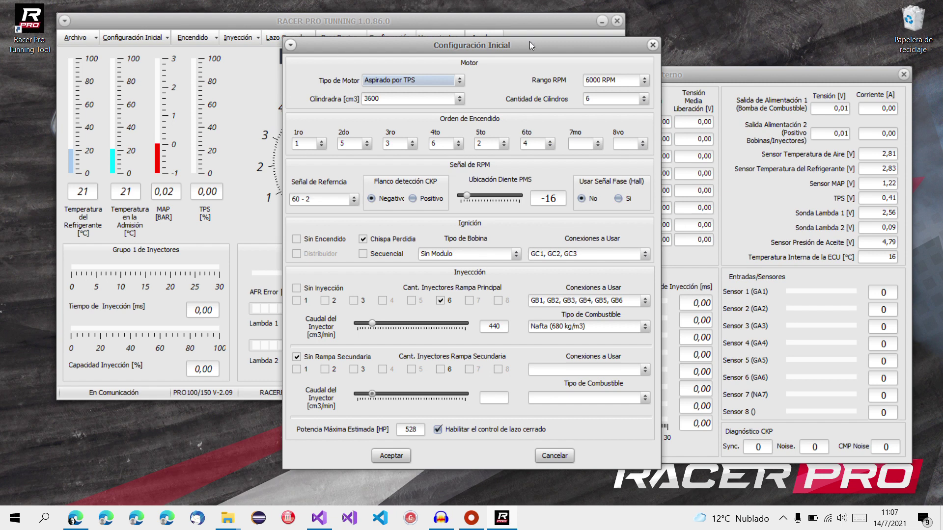
left_click(461, 83)
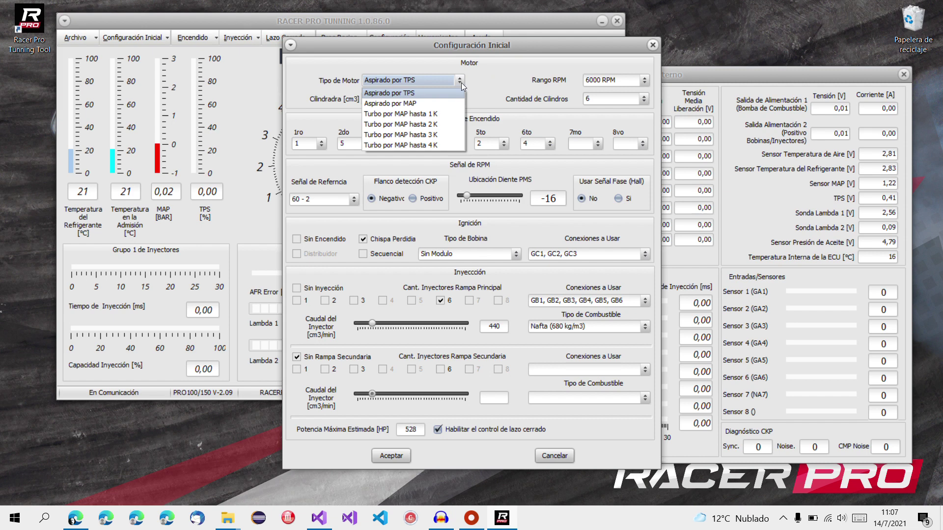
left_click(461, 82)
left_click(458, 100)
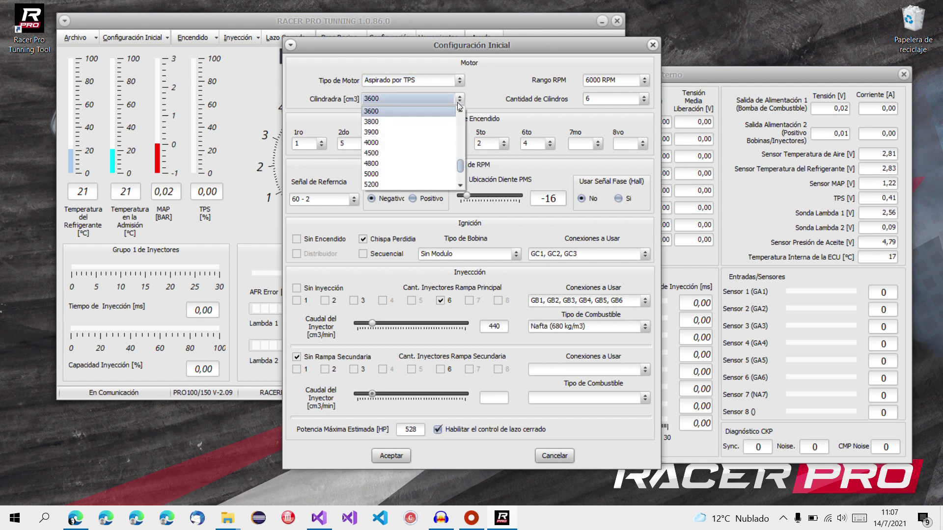
left_click(457, 99)
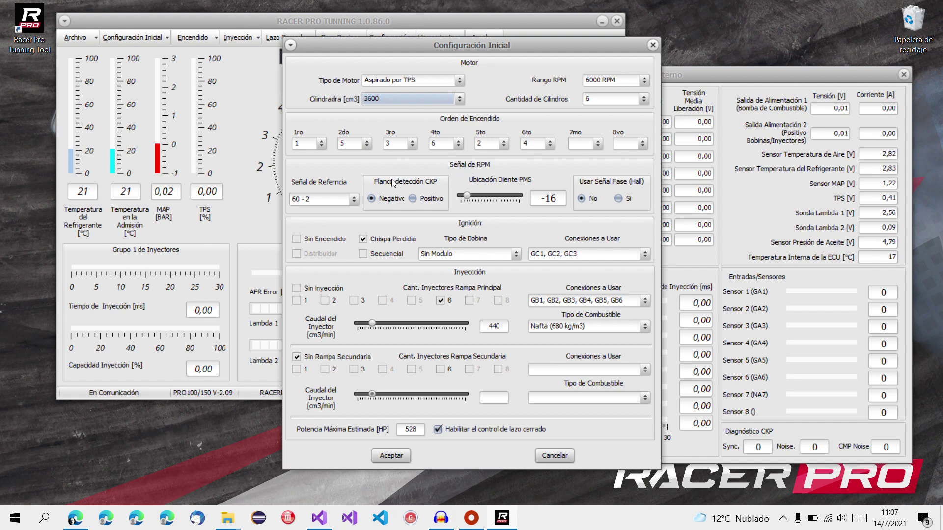
left_click(354, 198)
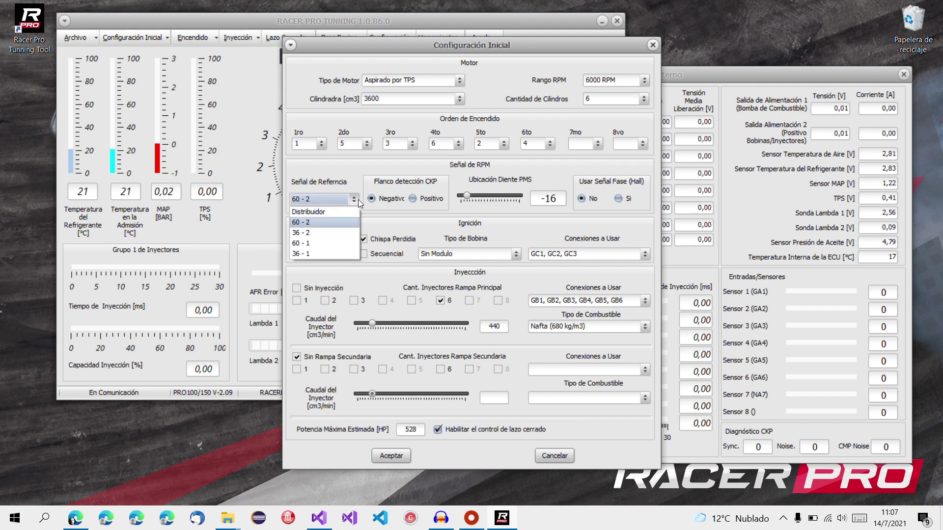
left_click(358, 199)
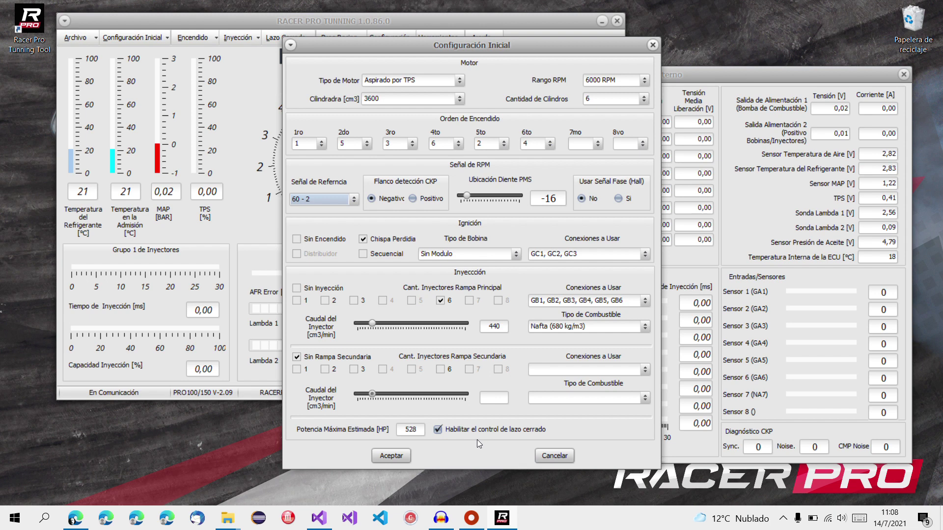
left_click(391, 456)
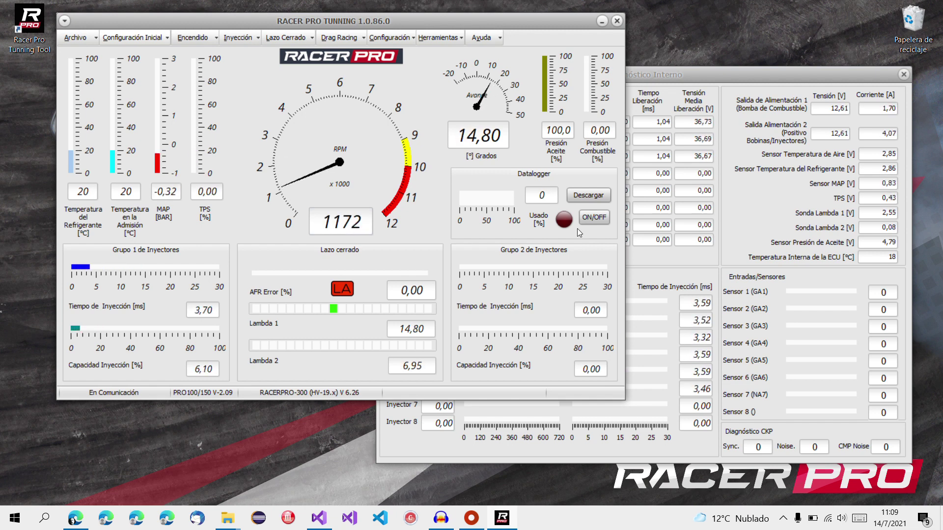
Examine the peak voltages of ignition coils 1 to 3 and the Lambda 1 sensor voltage in the internal diagnostics
left_click(681, 79)
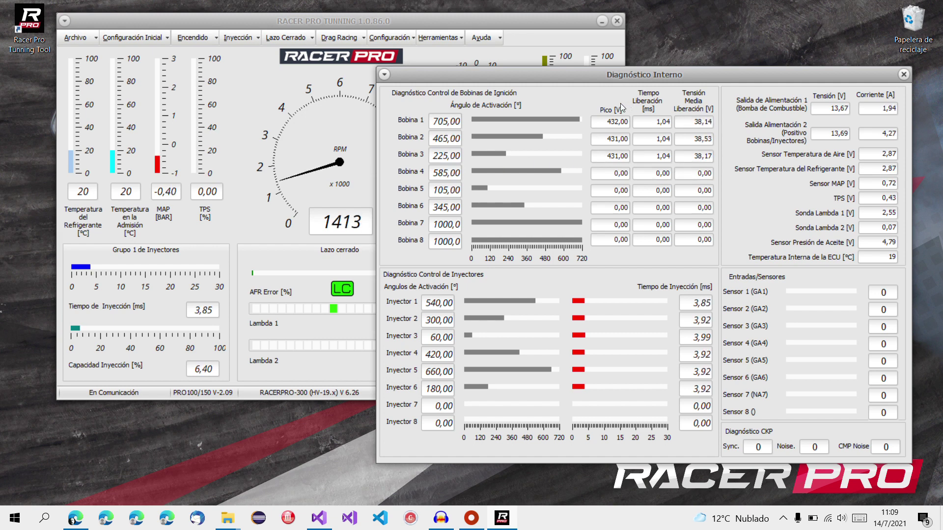
double_click(623, 157)
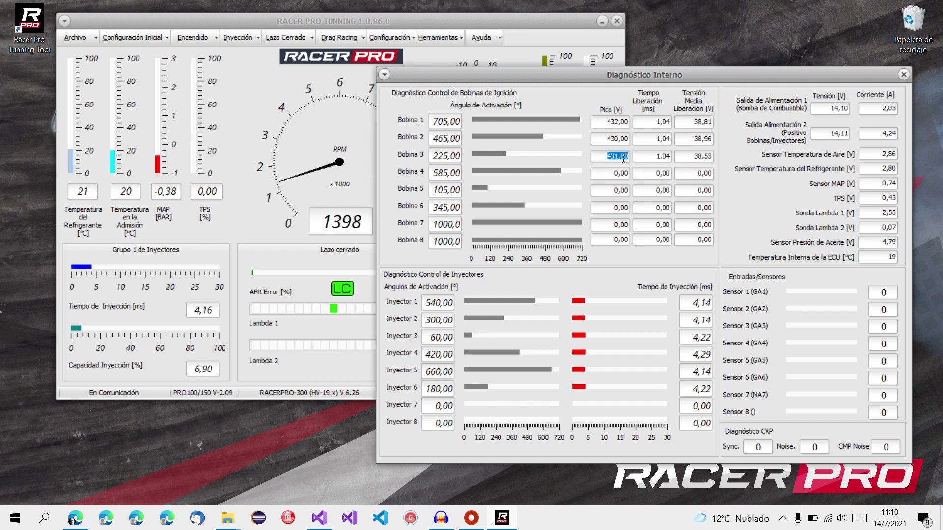
double_click(610, 138)
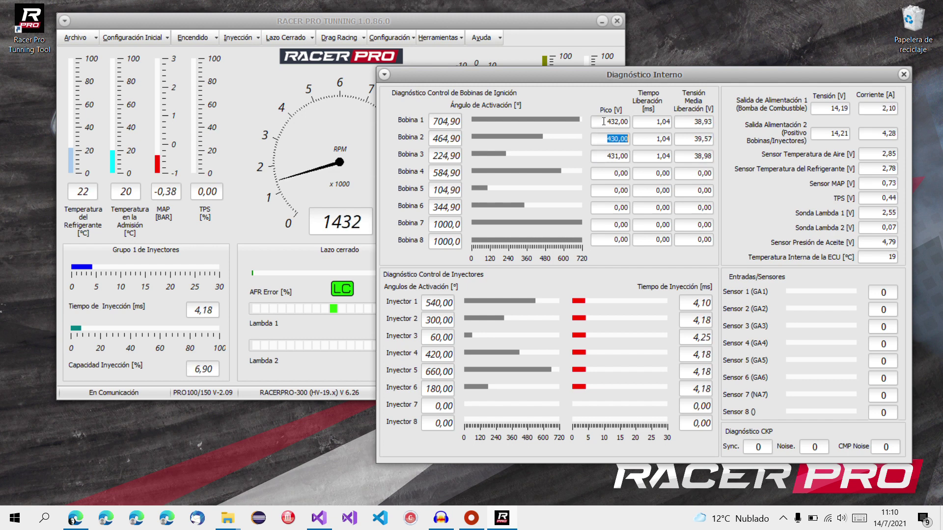
double_click(603, 121)
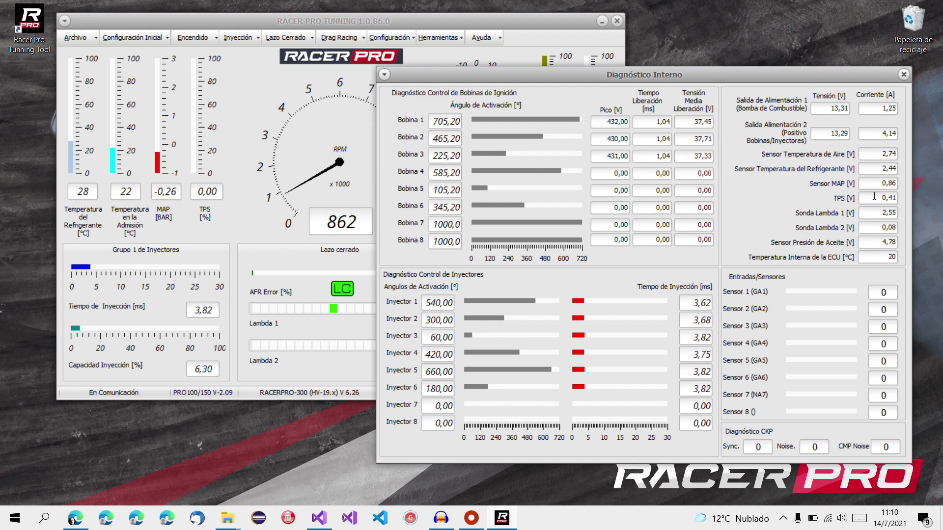
left_click(874, 228)
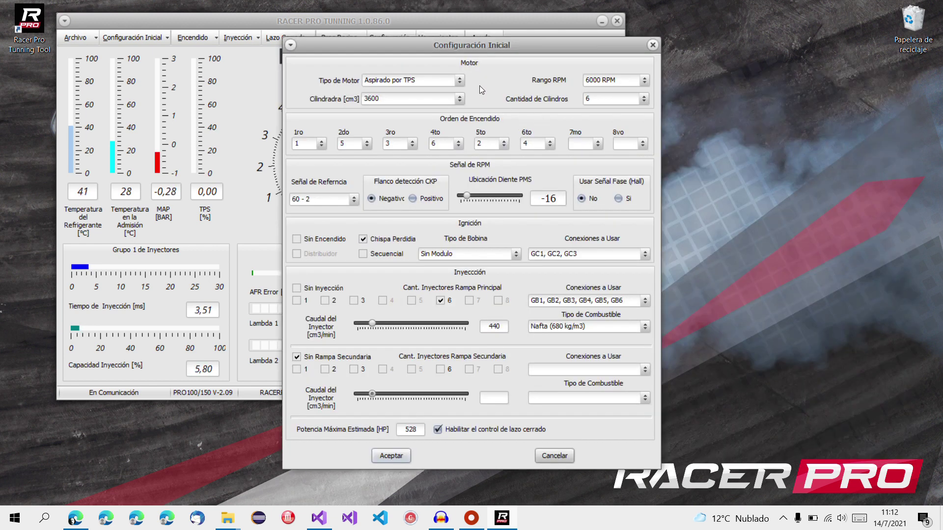
Review the available engine types in the initial configuration and close it without choosing another one
left_click(459, 81)
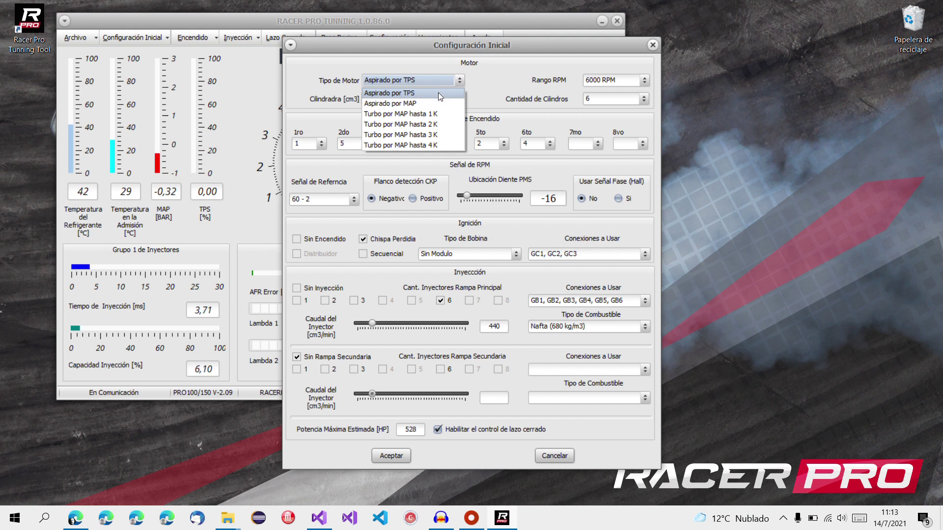
left_click(491, 80)
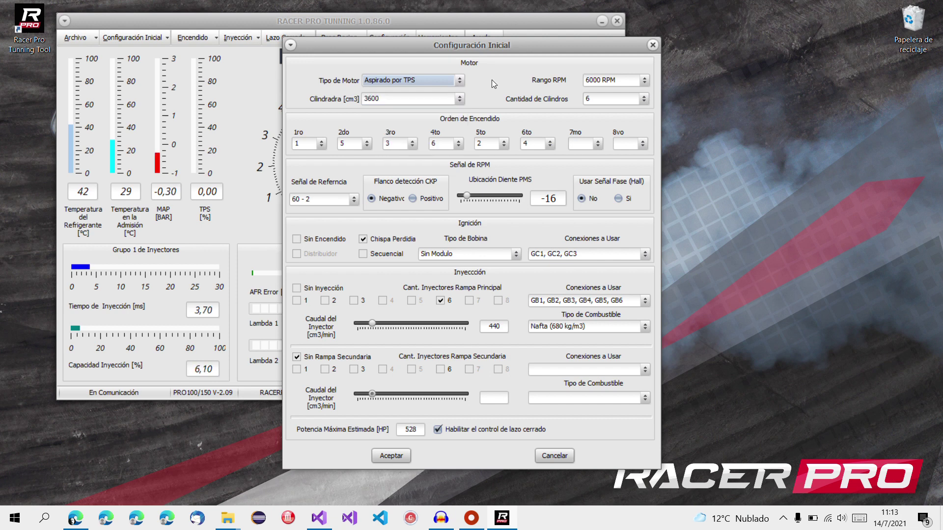
left_click(651, 45)
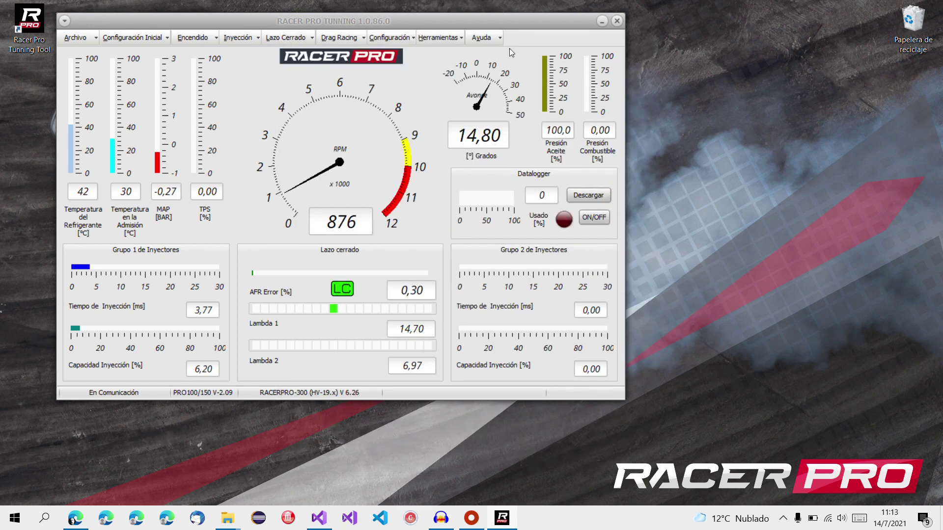
Open the ignition map and lower the RPM-based advance at the point near 2200 RPM to 25.2 degrees
left_click(202, 38)
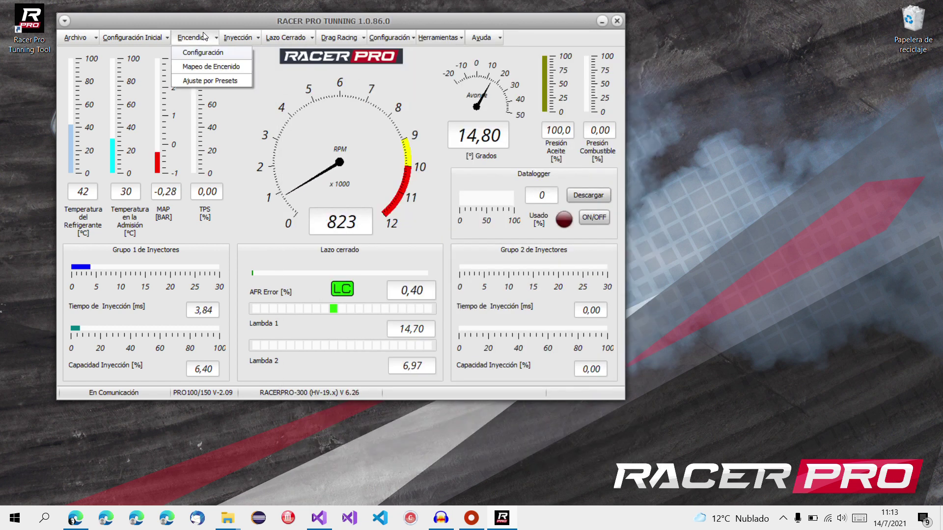
left_click(205, 70)
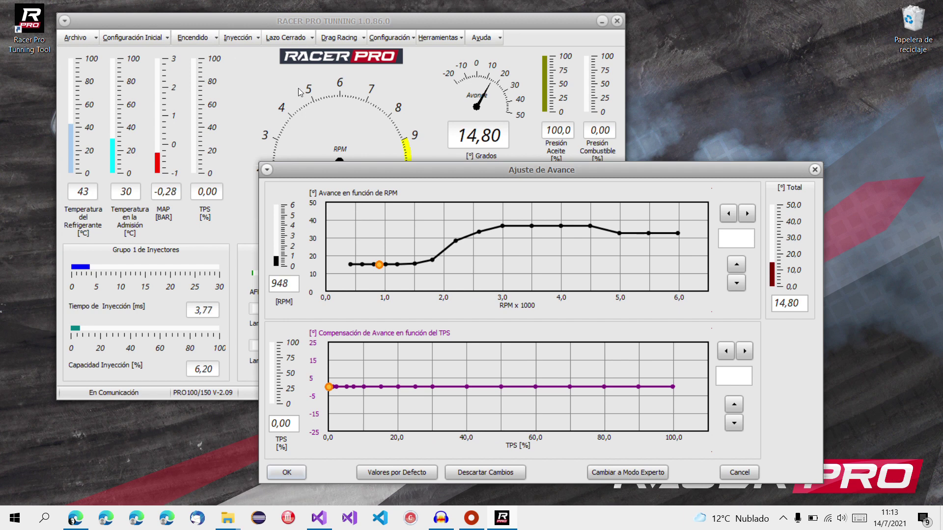
double_click(443, 172)
double_click(441, 166)
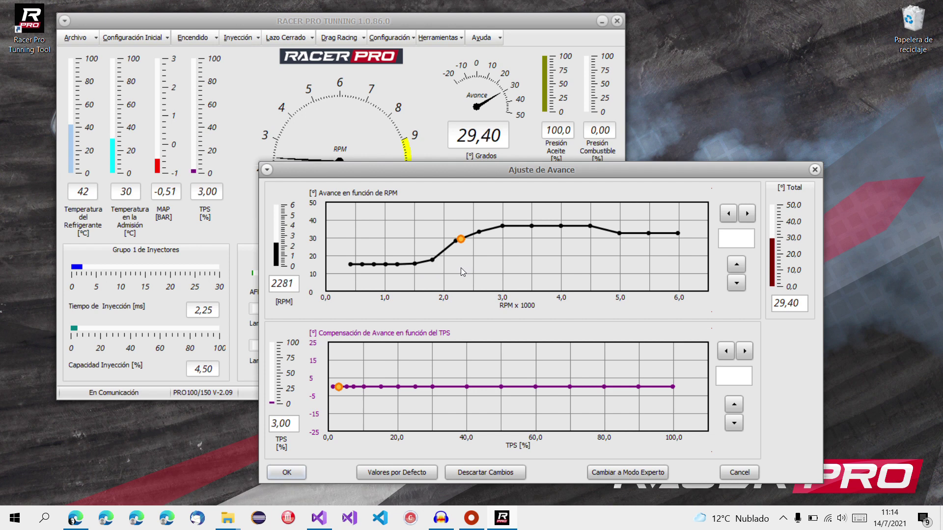
left_click(454, 247)
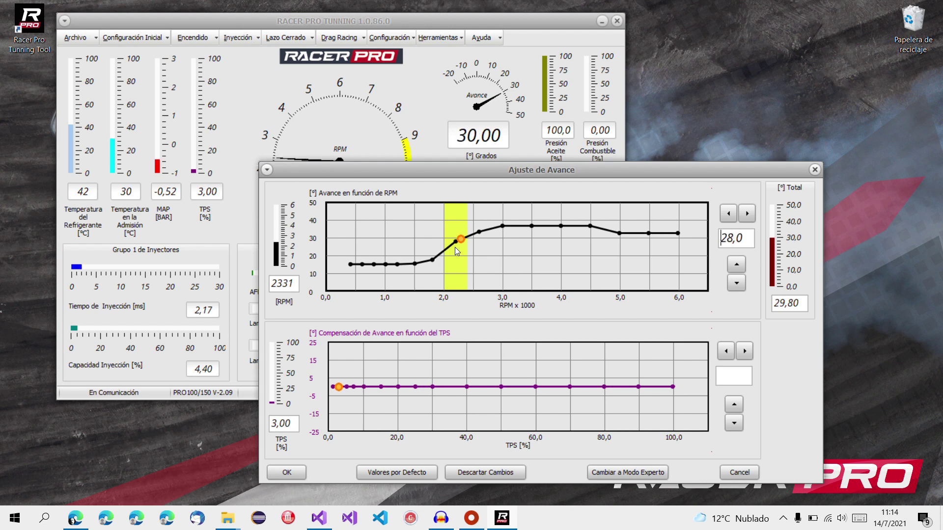
left_click(736, 284)
left_click(736, 284)
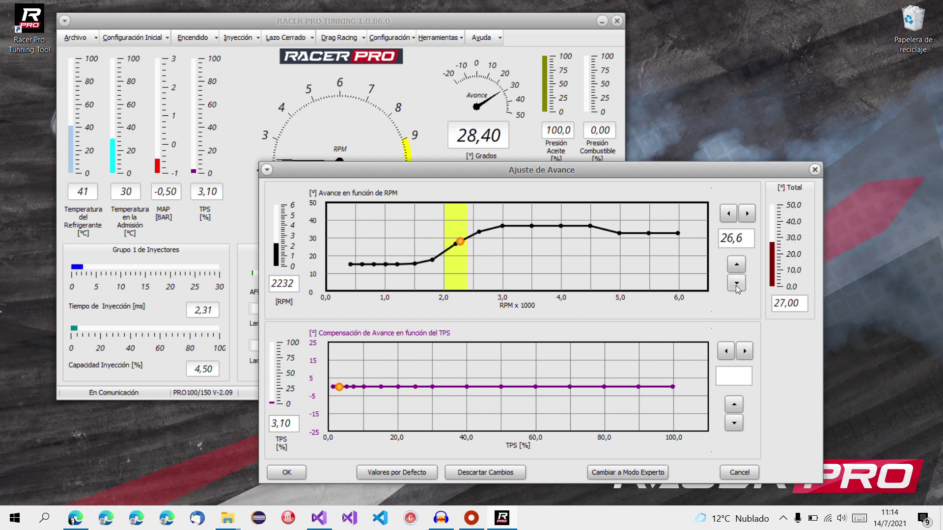
left_click(736, 284)
left_click(736, 283)
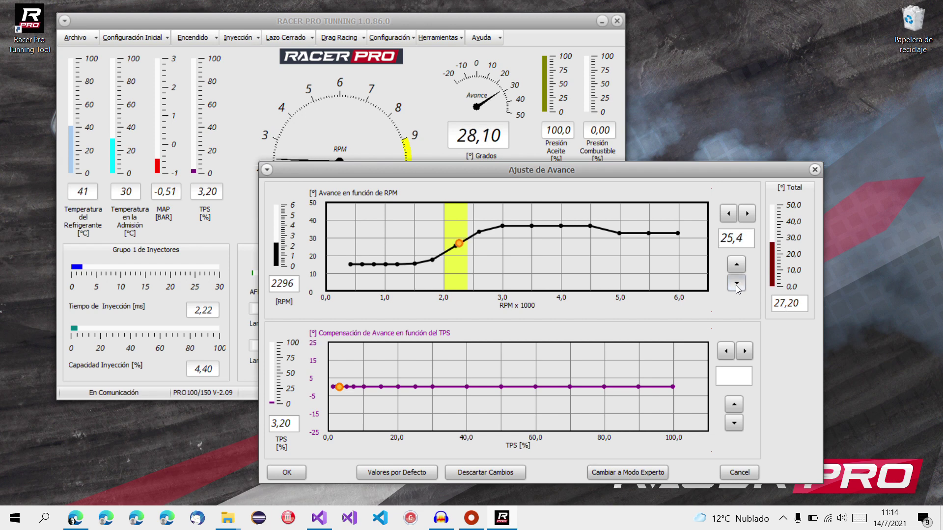
left_click(736, 284)
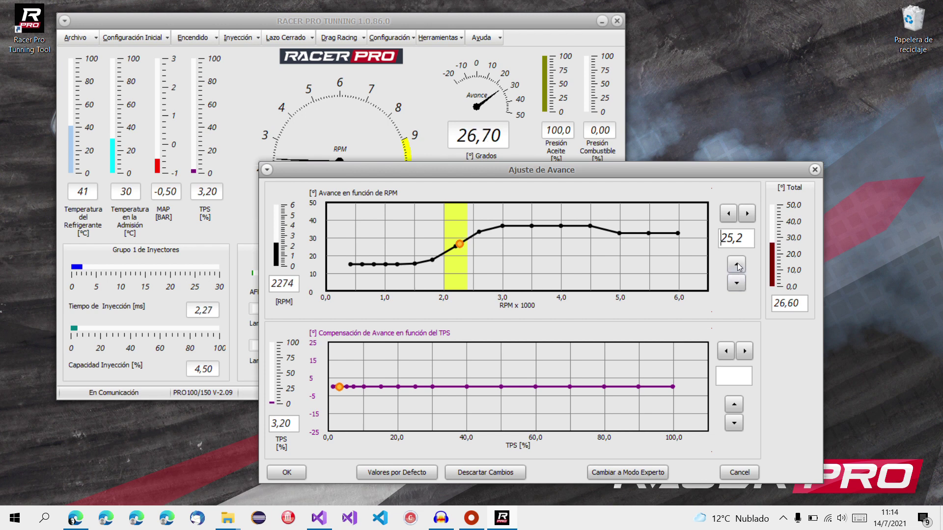
Extend the selection to the points near 2200 and 2600 RPM and raise their advance to 31.2 degrees
left_click(737, 265)
left_click(736, 265)
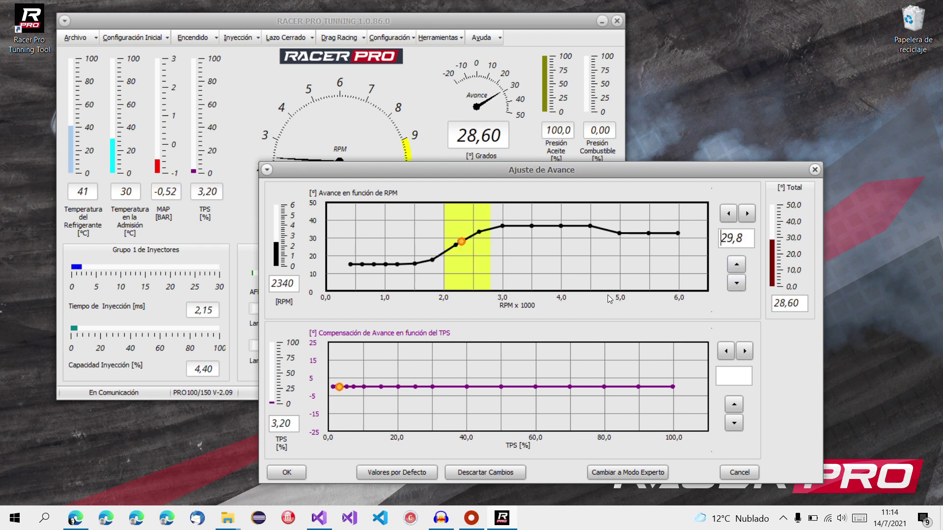
left_click(736, 269)
left_click(736, 269)
left_click(736, 270)
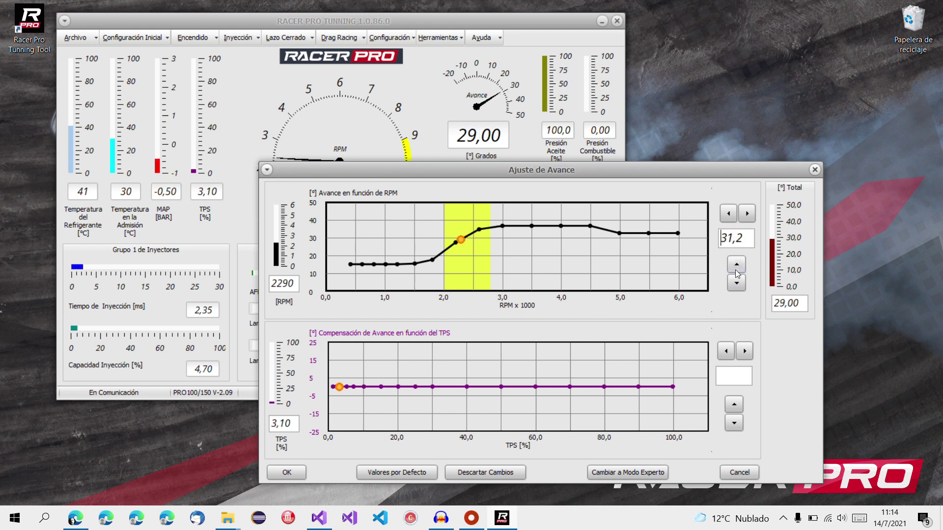
Lower the advance of the two selected RPM points to 28.8 degrees
left_click(736, 286)
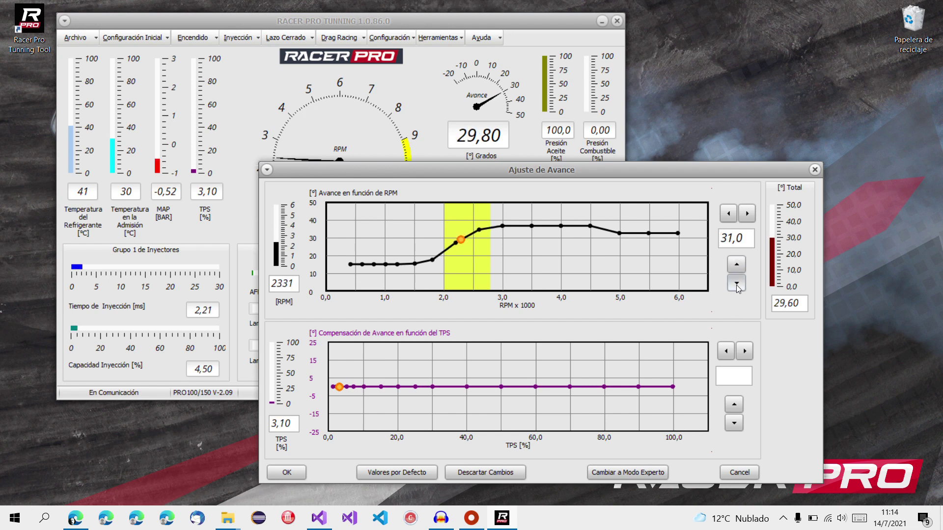
left_click(736, 285)
left_click(737, 286)
left_click(736, 285)
left_click(736, 285)
left_click(737, 285)
left_click(736, 285)
left_click(736, 285)
left_click(737, 286)
left_click(736, 285)
left_click(737, 285)
left_click(736, 285)
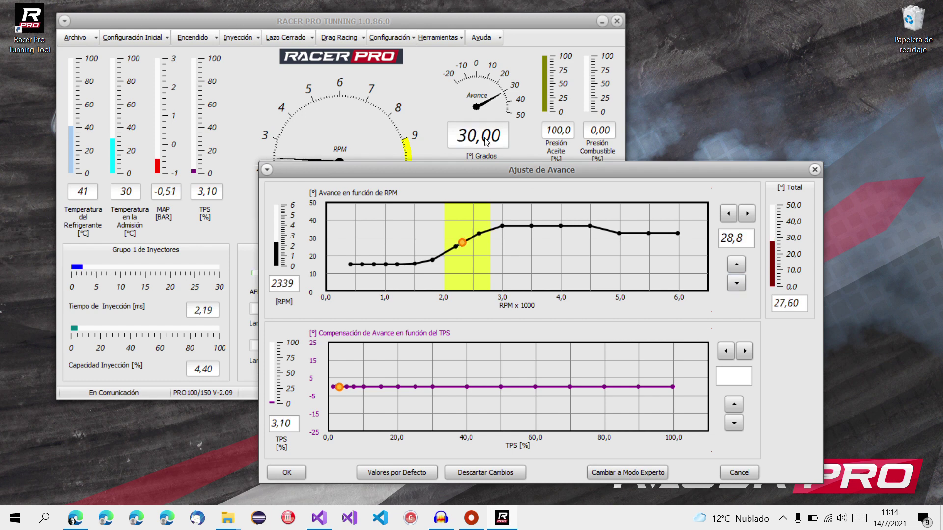
Check the total advance on the main dashboard, discard the ignition advance changes and close the adjustment window
left_click(483, 143)
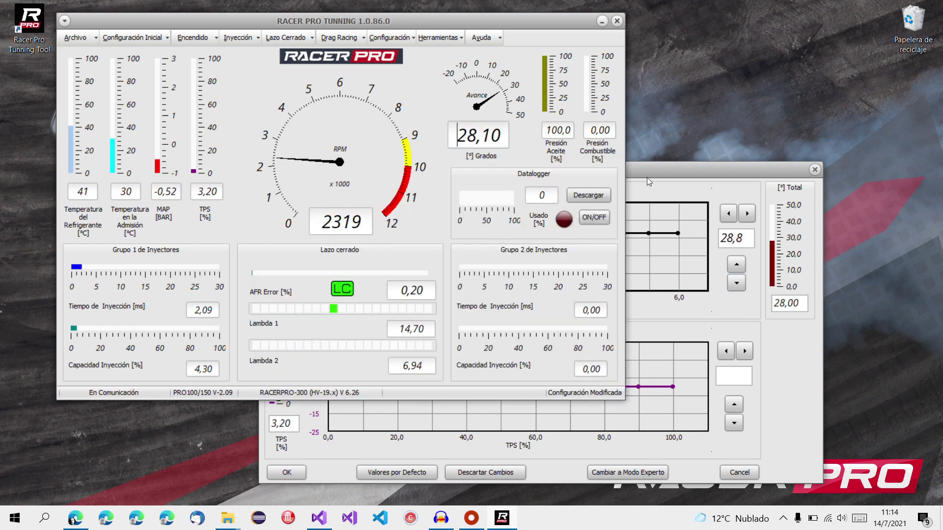
left_click(650, 170)
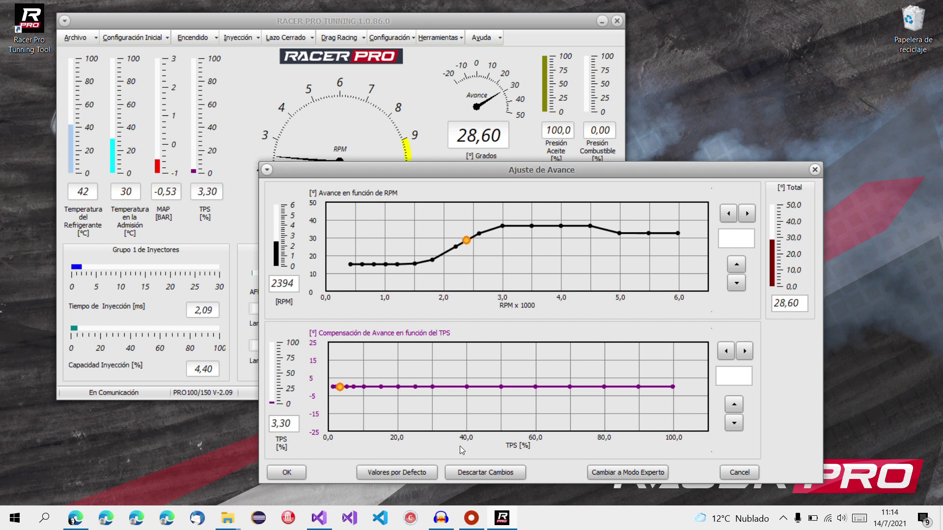
left_click(482, 475)
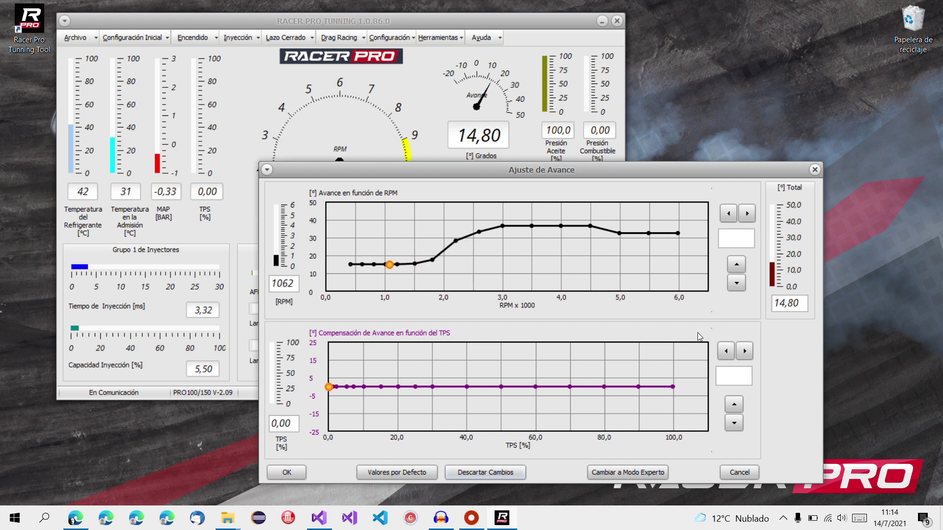
key("Escape")
Open the fuel table, inspect the TPS ramp point near 15% and the RPM compensation point near 1500 RPM, and close it
left_click(247, 40)
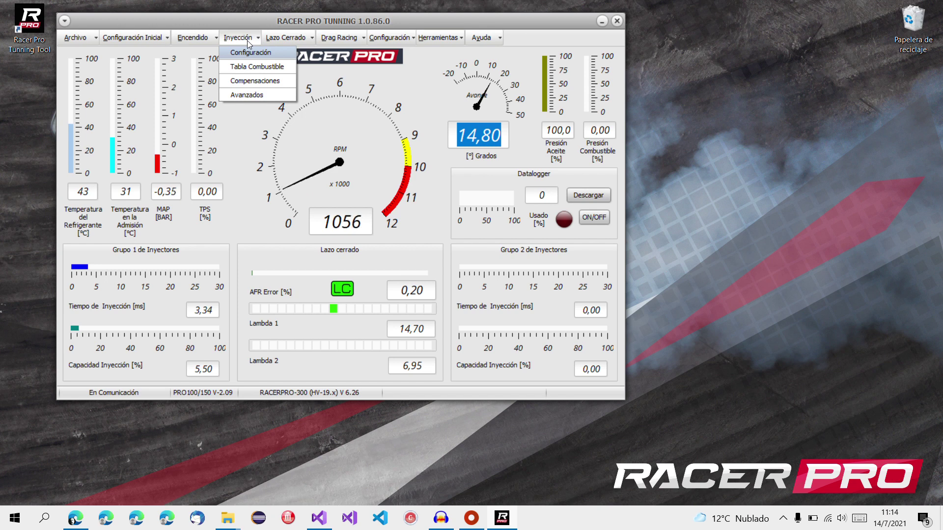
left_click(248, 65)
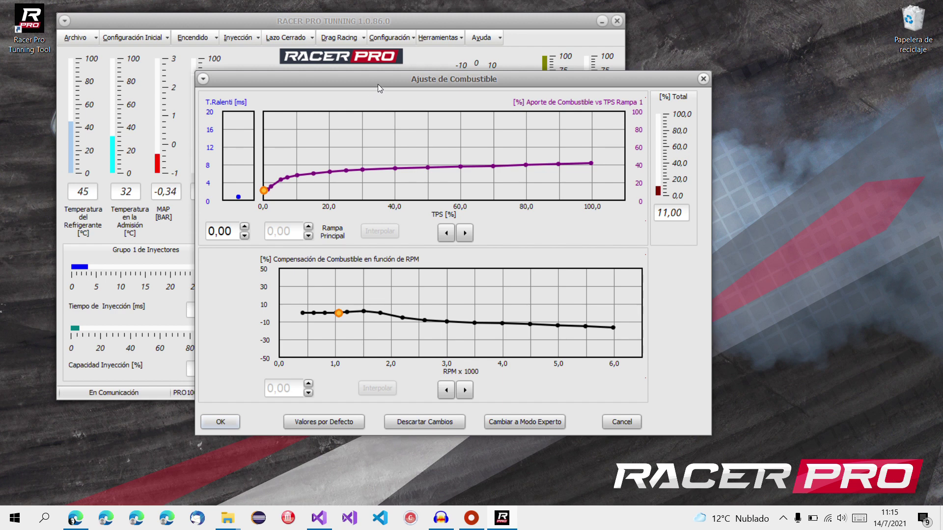
left_click_drag(378, 84, 524, 90)
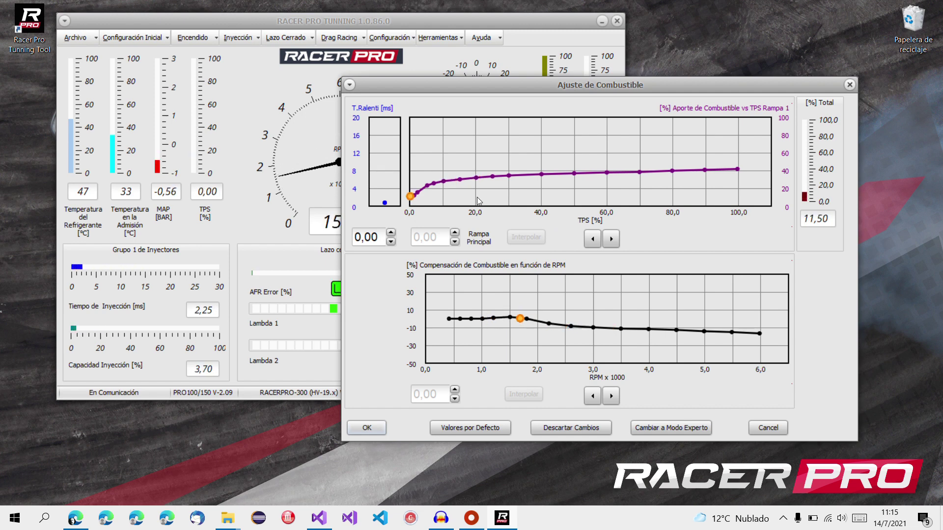
left_click(464, 184)
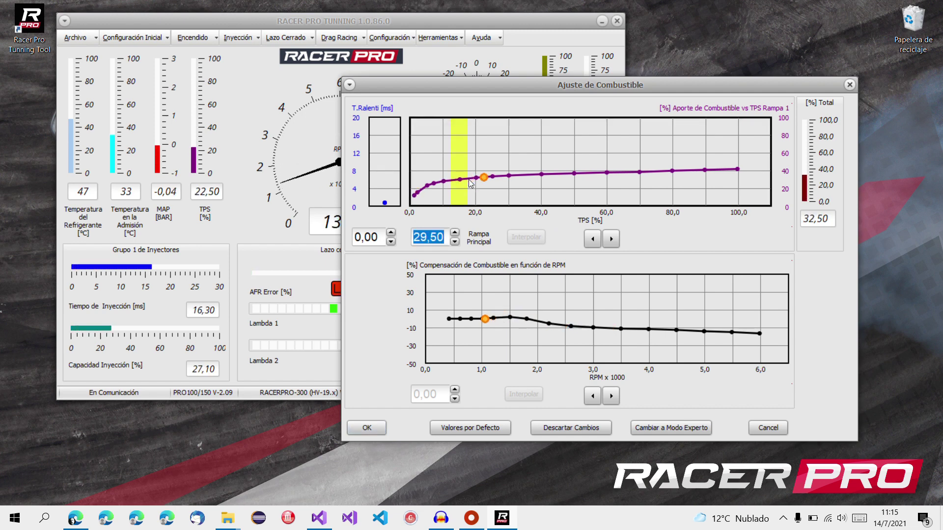
left_click(514, 329)
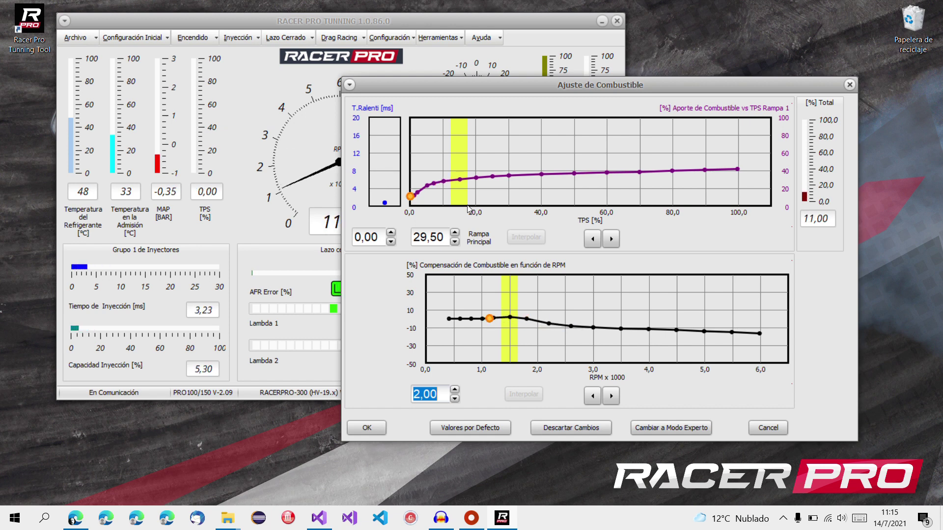
key("Escape")
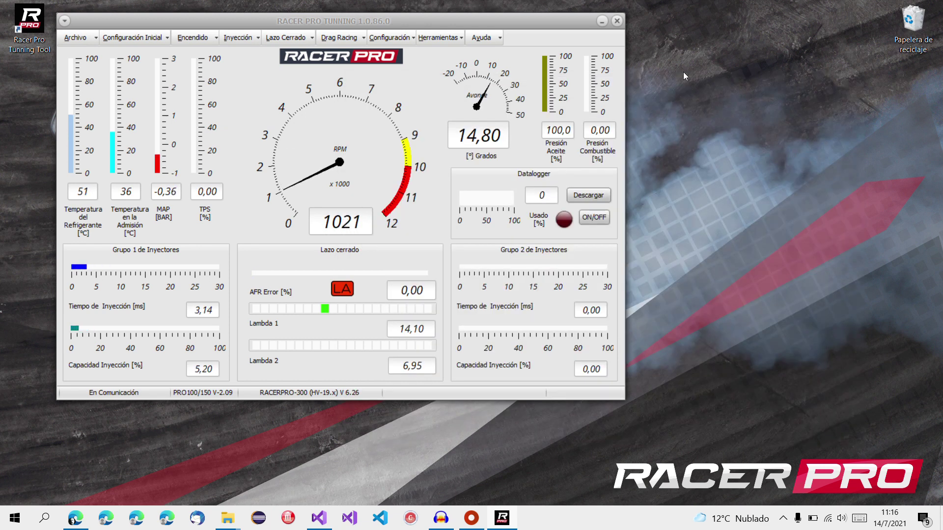
Open the closed-loop A.F.R. 1 table, review the target air/fuel ratio against TPS, and accept it
left_click(302, 36)
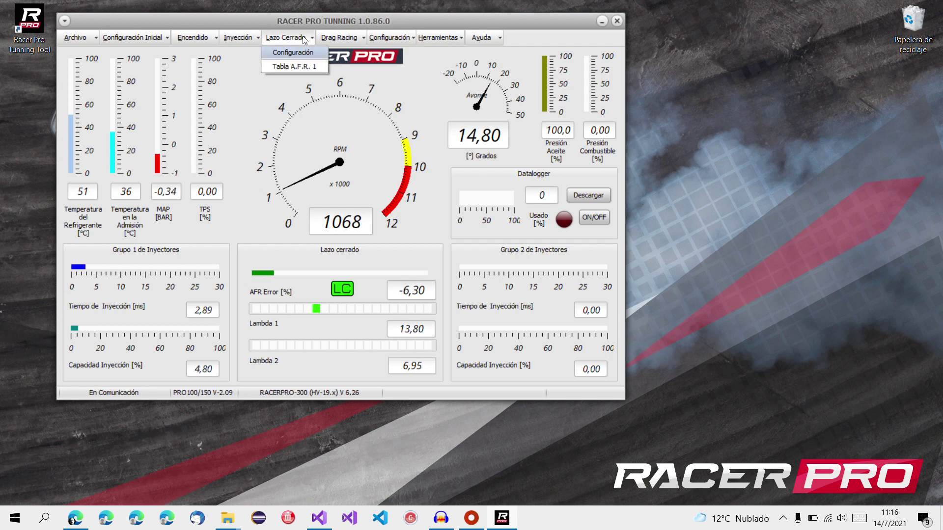
left_click(297, 66)
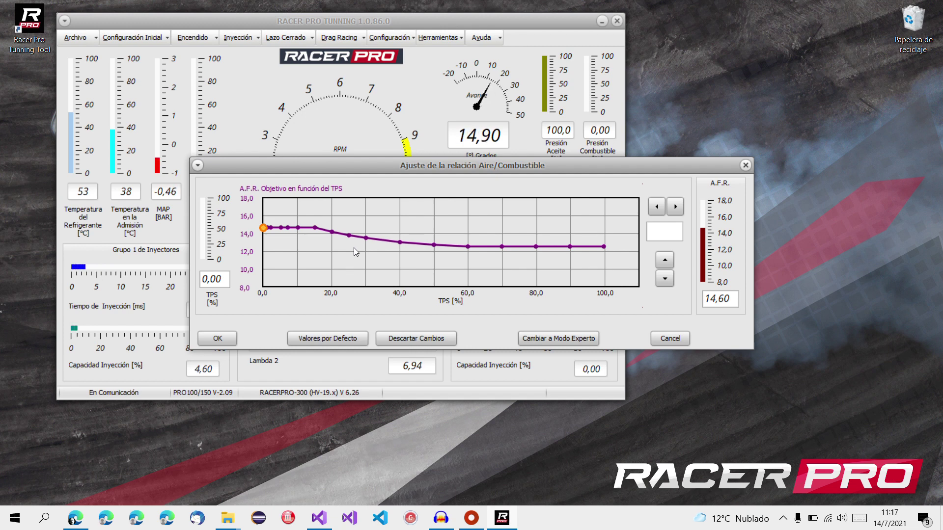
left_click(219, 339)
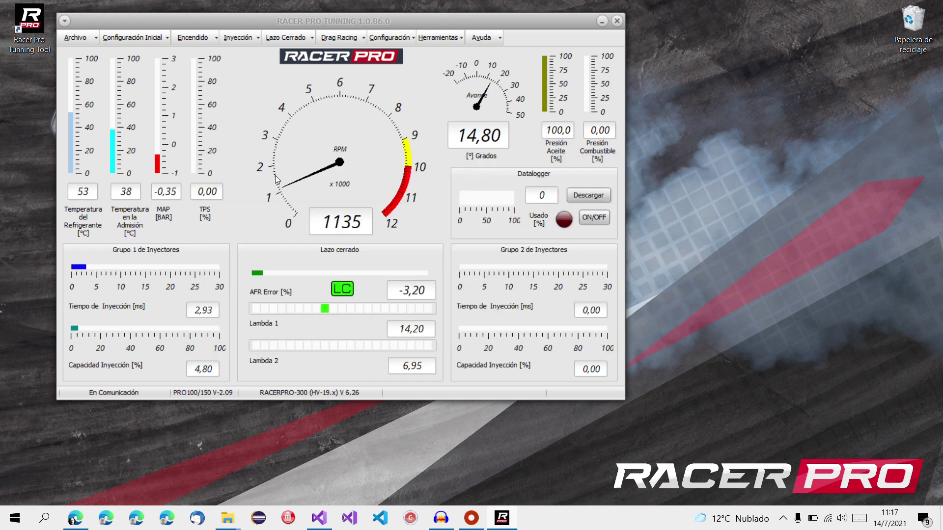
Open the fuel table again and switch it to expert mode
left_click(241, 40)
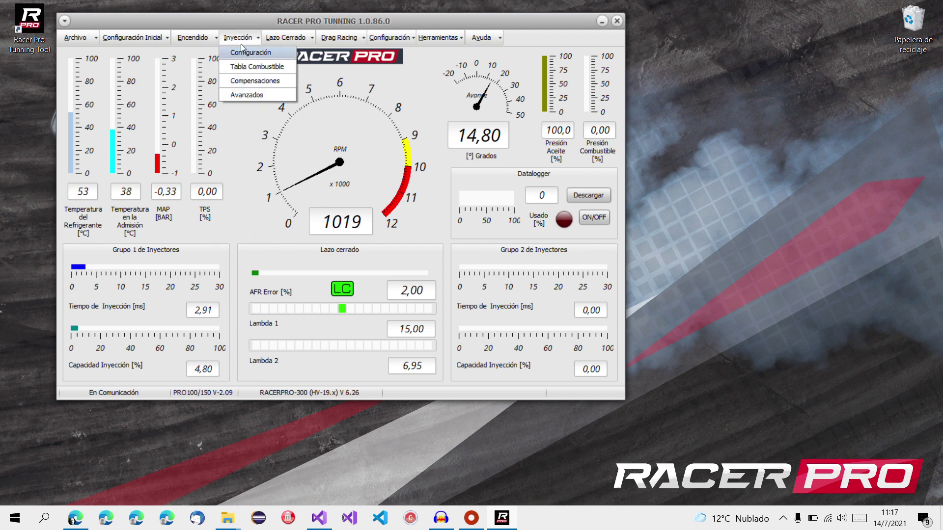
left_click(242, 63)
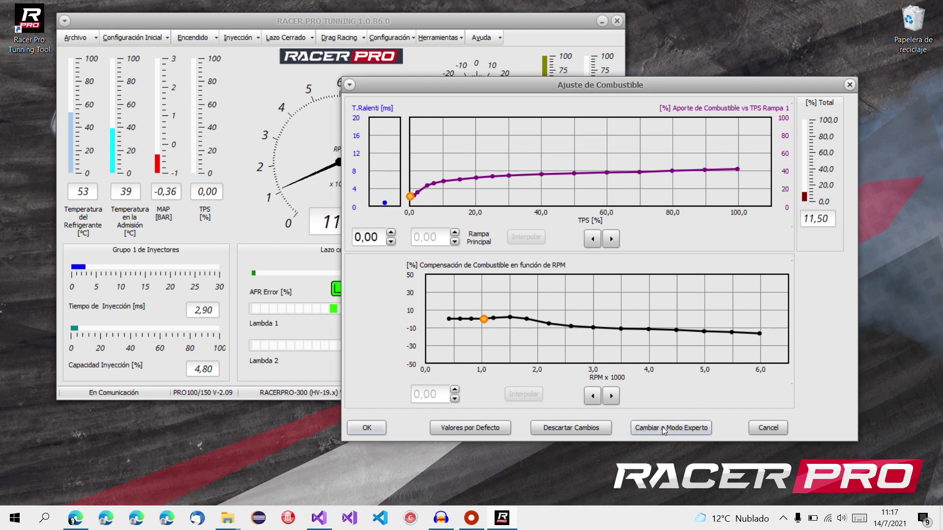
left_click(662, 426)
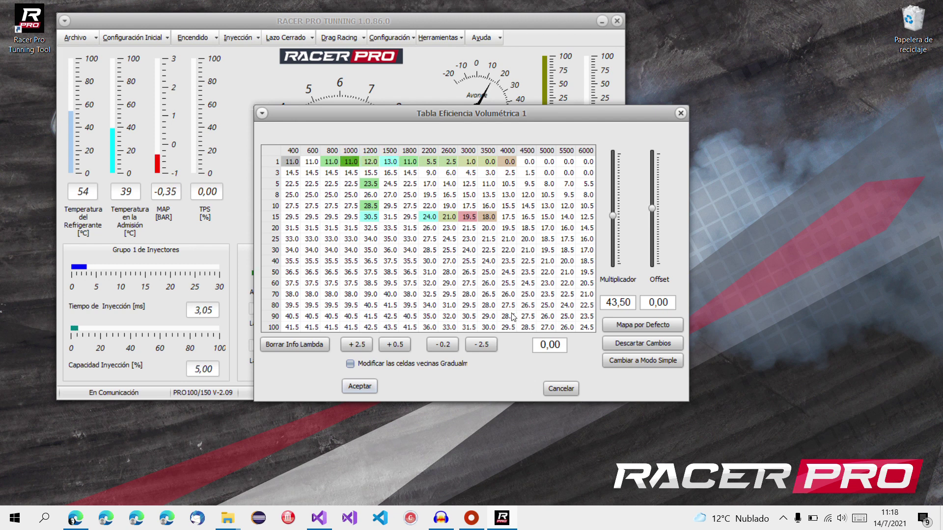
Move through the cells of the volumetric efficiency table to examine its fuel values by TPS row and RPM column
left_click(411, 239)
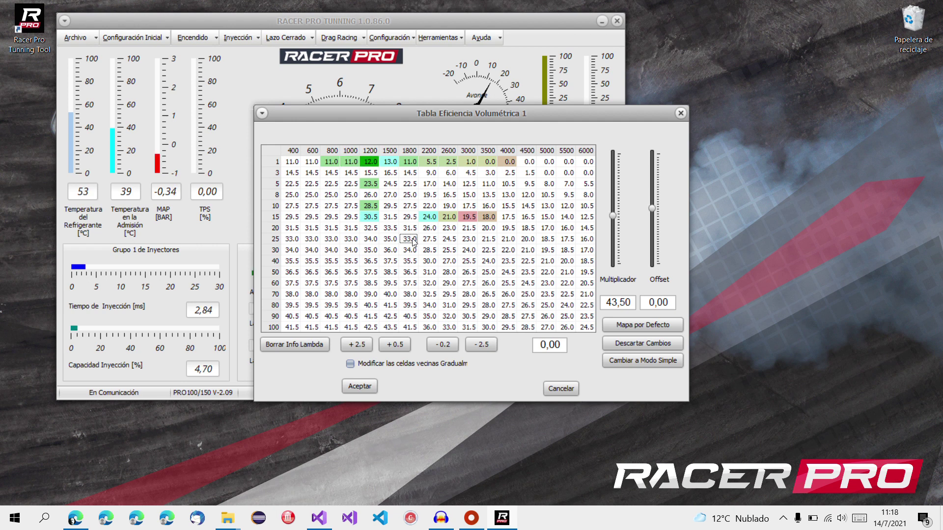
left_click(359, 227)
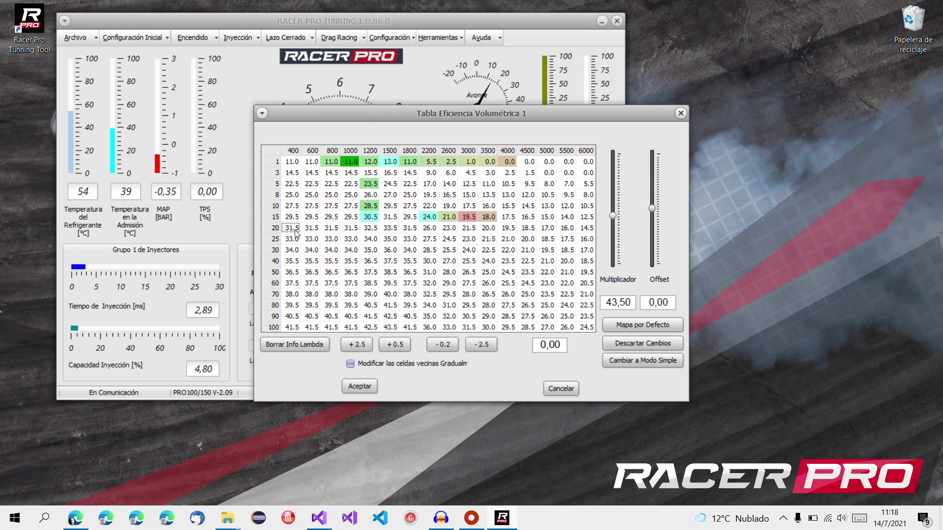
key("Down")
key("Down")
key("Down")
key("Down")
key("Down")
key("Down")
key("Down")
key("Down")
key("Up")
key("Up")
key("Up")
key("Up")
key("Up")
key("Up")
key("Up")
key("Up")
key("Right")
key("Right")
key("Right")
key("Right")
key("Right")
key("Right")
key("Right")
key("Right")
key("Right")
key("Right")
key("Right")
key("Right")
left_click(345, 238)
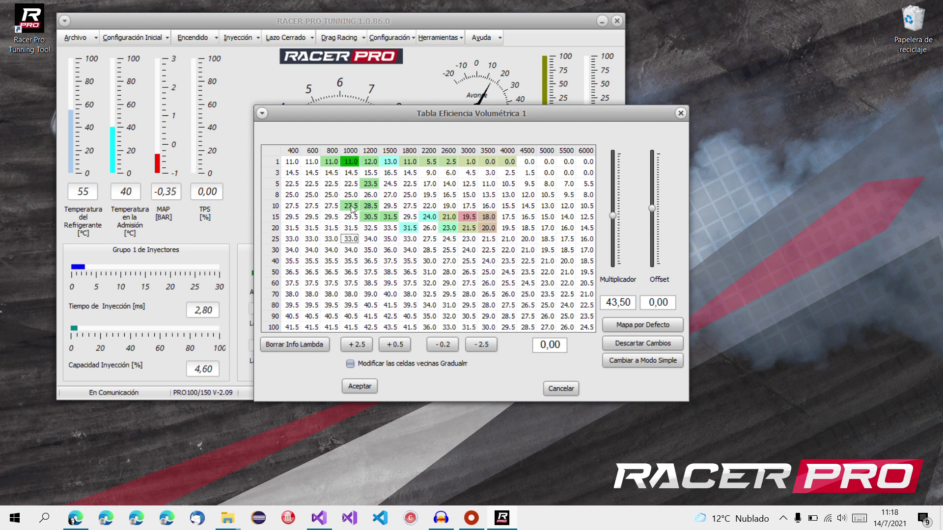
Place the volumetric efficiency table clear of the RPM and lambda gauges, and return to simple mode
left_click_drag(363, 116, 549, 108)
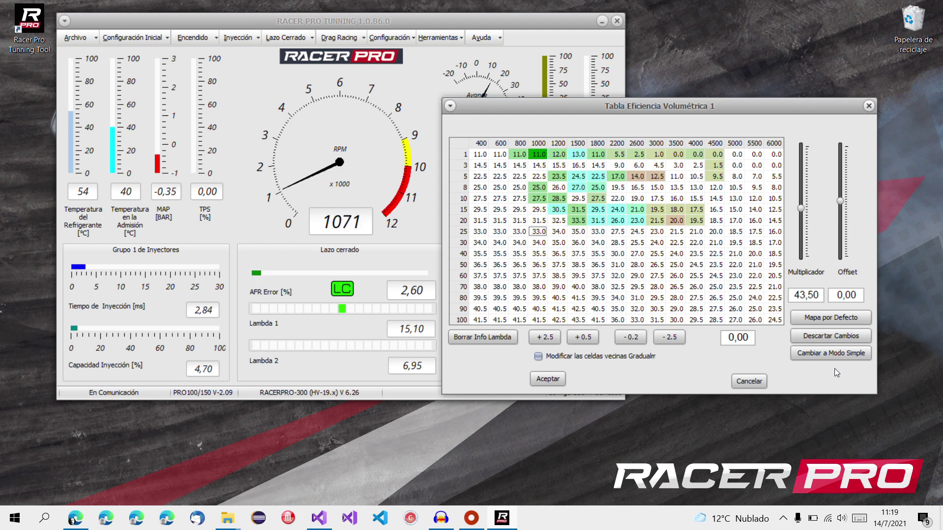
left_click(808, 358)
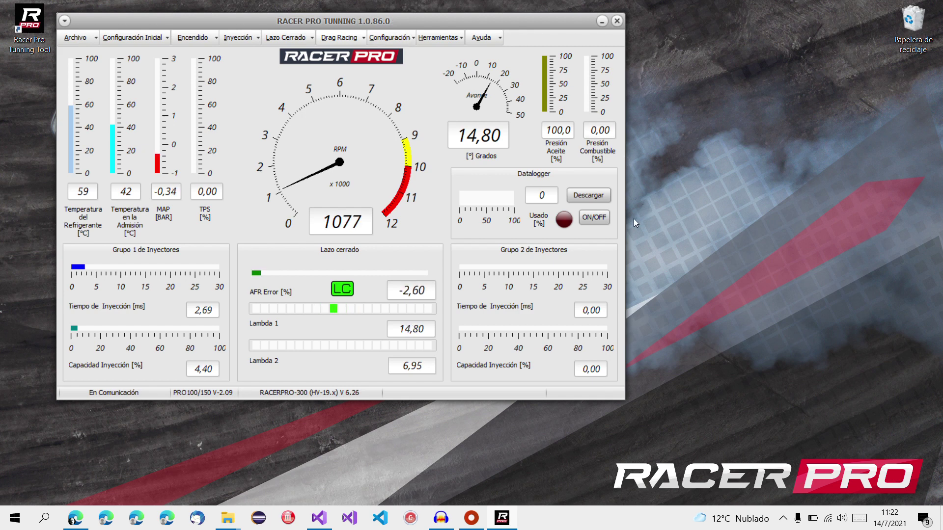
Record a datalogger capture of the running engine and stop the recording
left_click(600, 217)
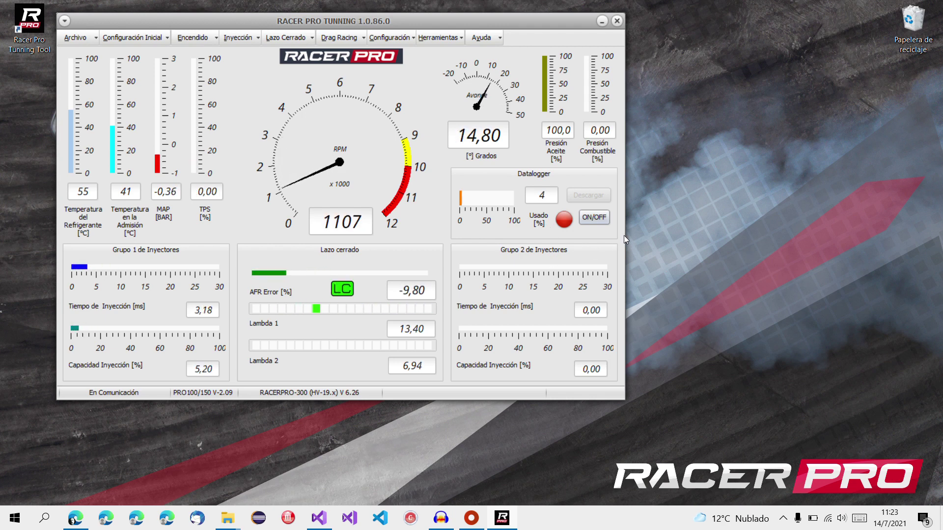
left_click(600, 220)
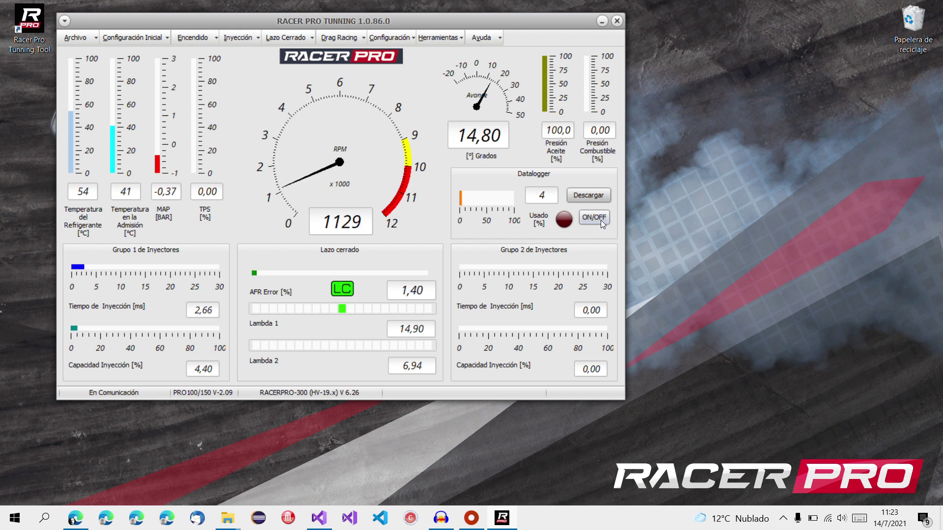
Open the data logger and download the recorded information to a CSV file named 12345
left_click(591, 199)
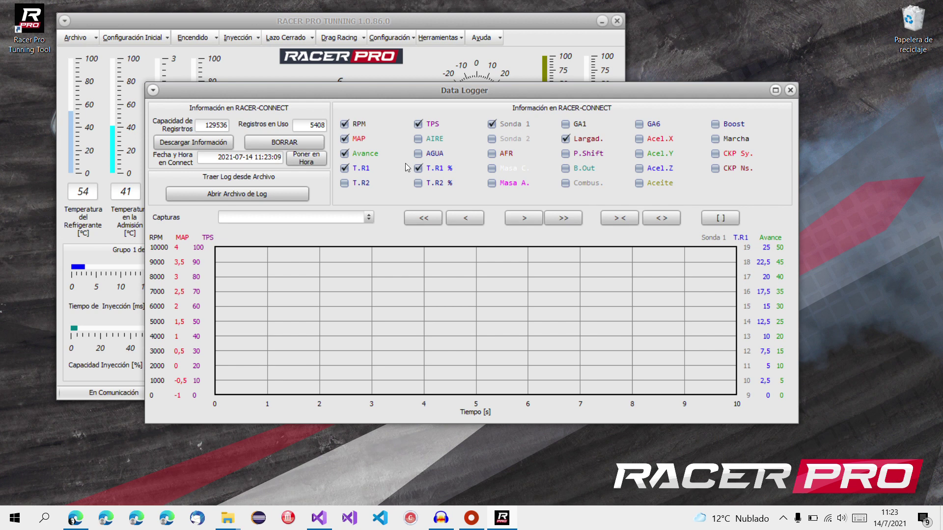
left_click(192, 145)
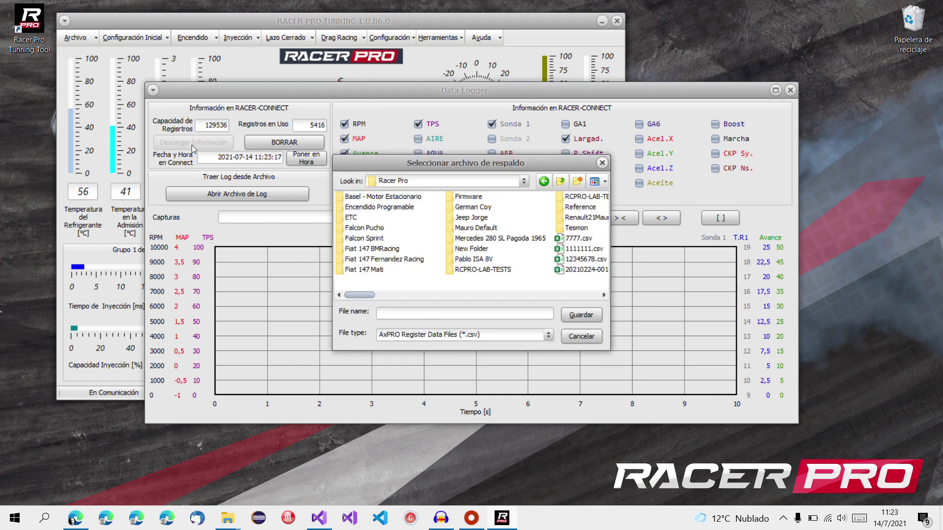
type("12345")
key("Return")
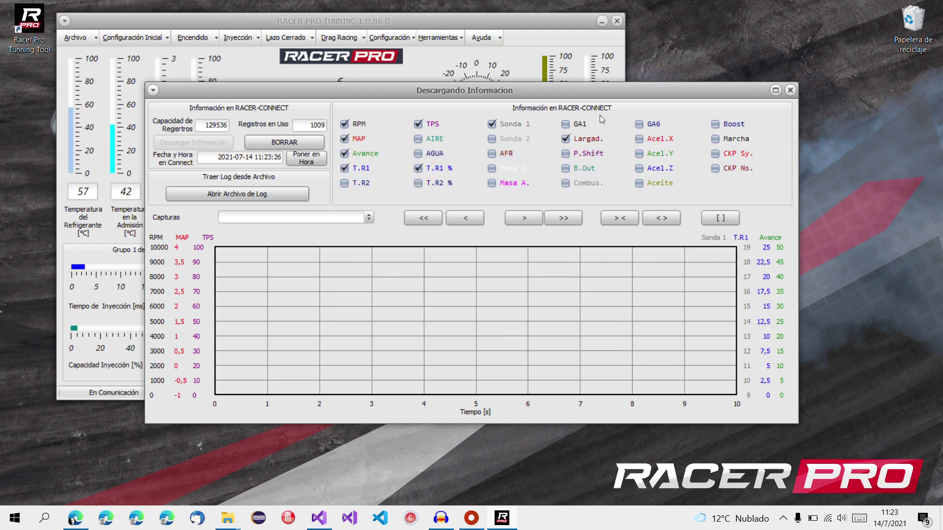
Maximize the log window, read the channel values near 10 s, enlarge the time scale around them and dismiss the notification
left_click(775, 89)
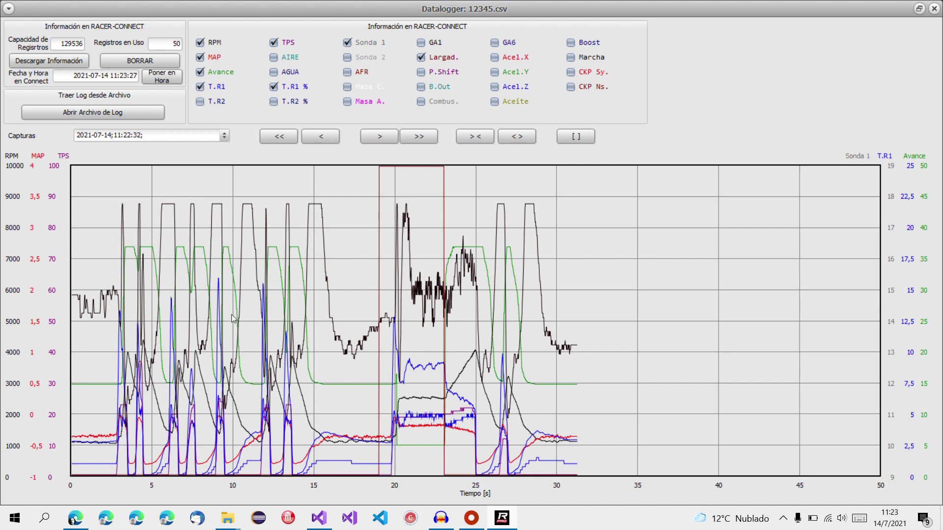
left_click(231, 319)
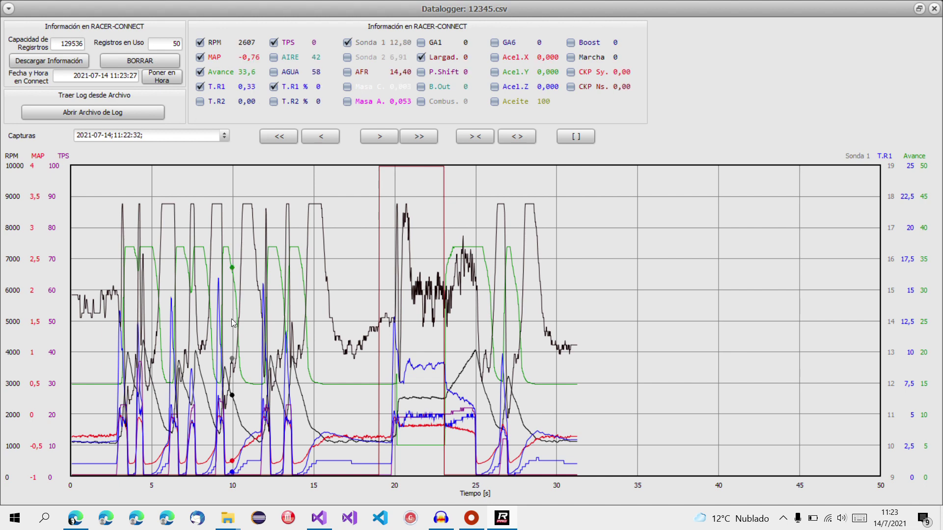
left_click(526, 139)
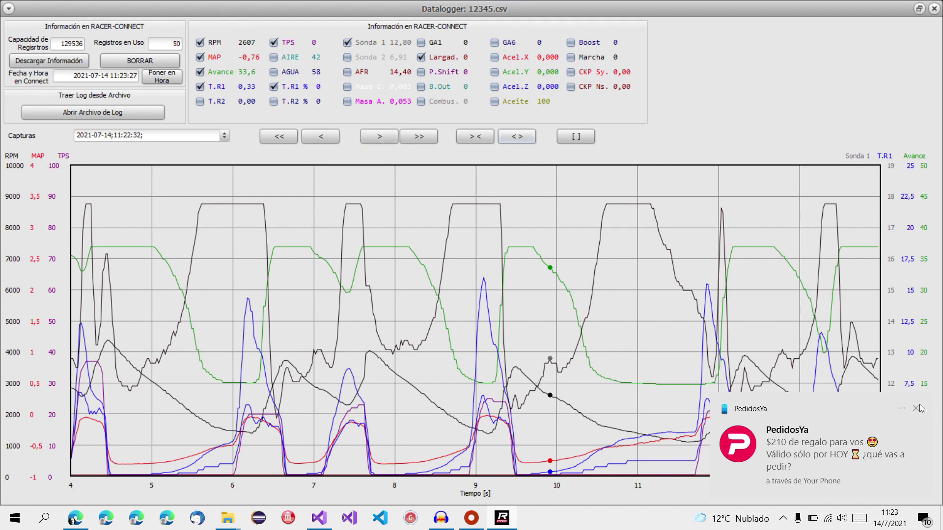
left_click(913, 411)
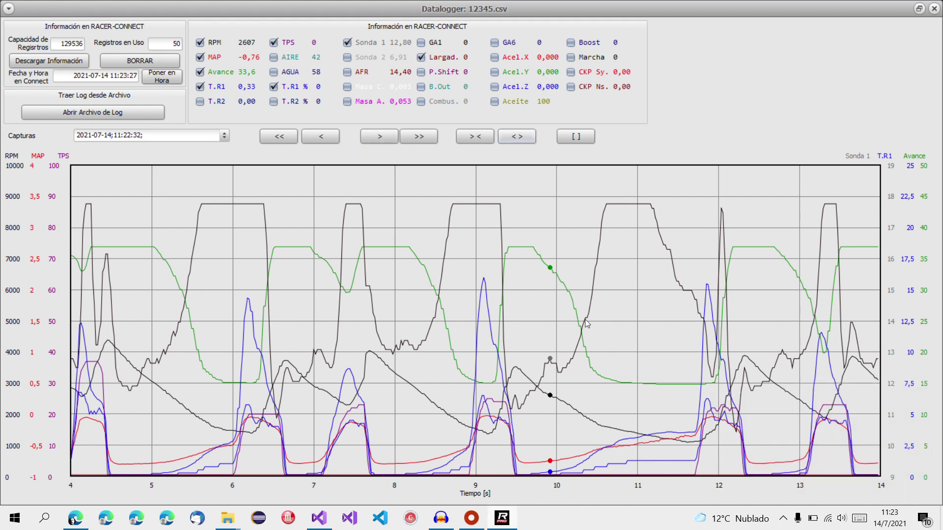
Advance the log graph to the 18–28 s interval to examine the Largada signal, and dismiss the battery warning
left_click(387, 137)
left_click(387, 137)
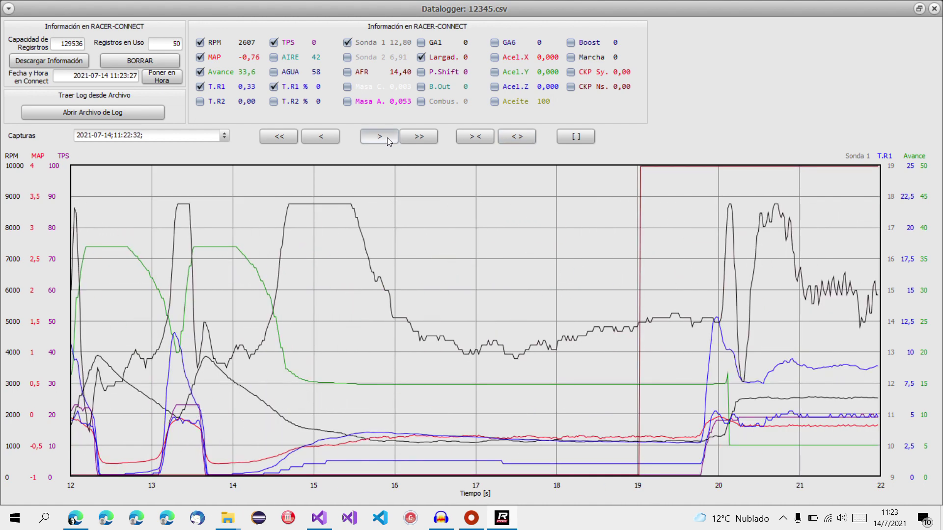
left_click(387, 138)
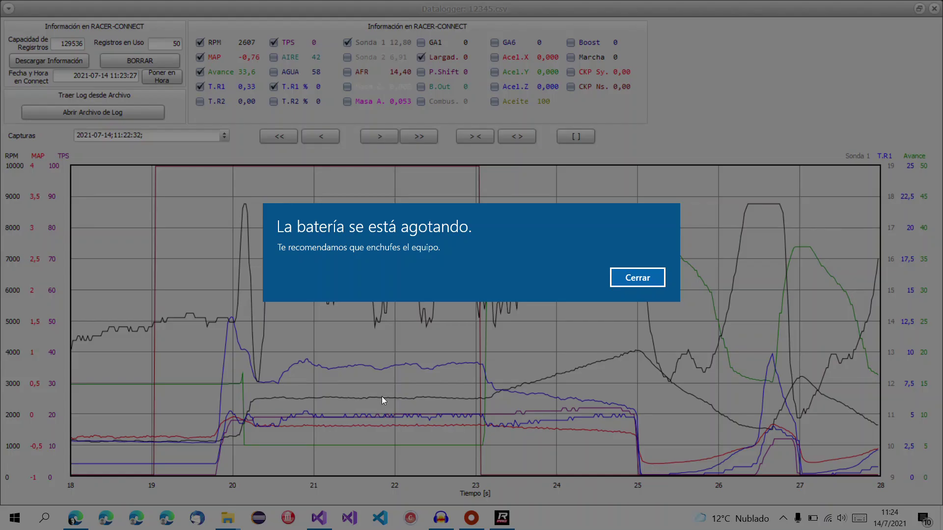
left_click(633, 281)
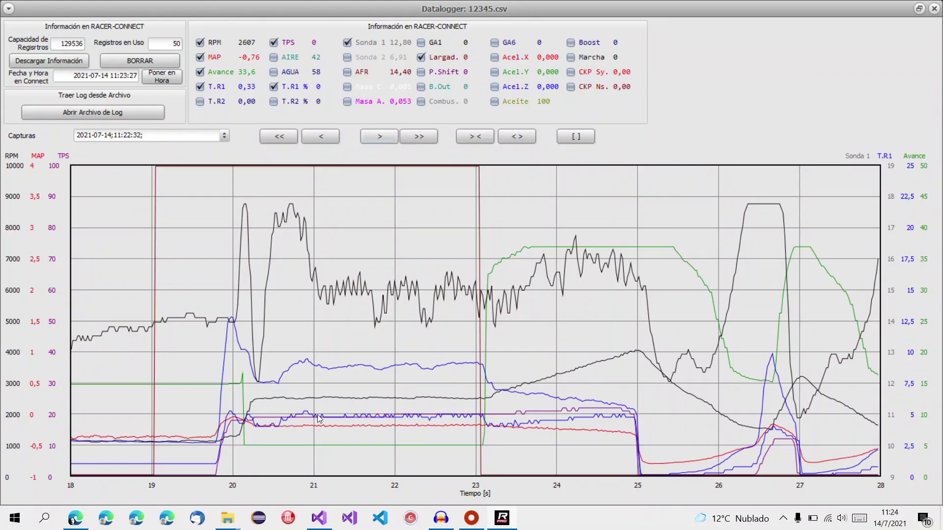